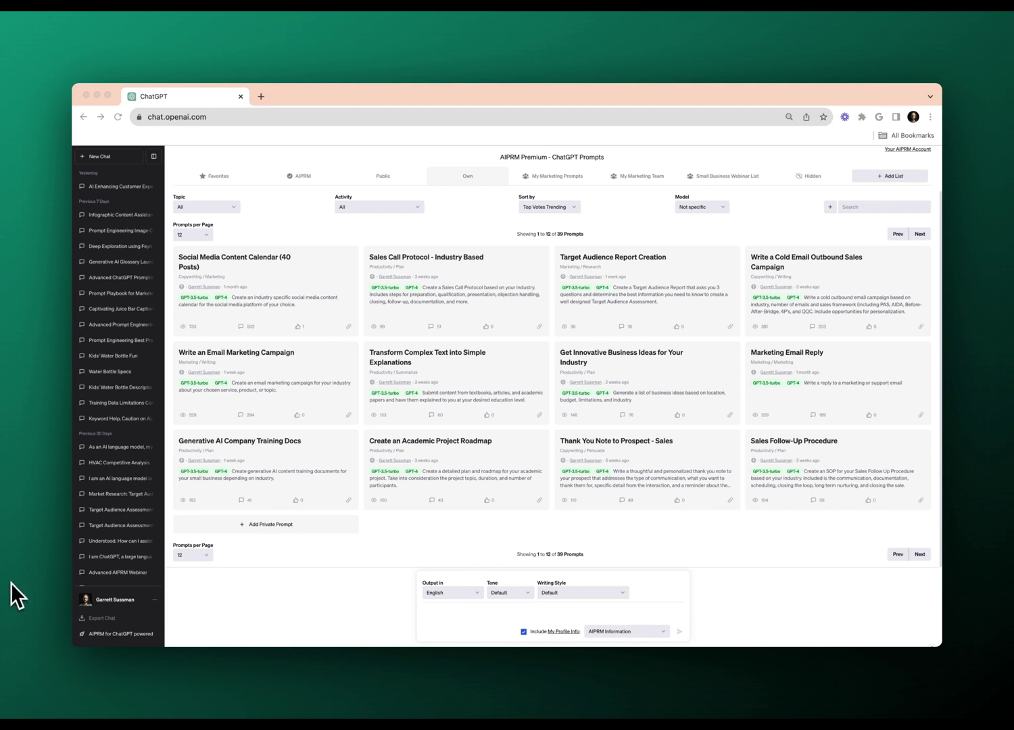
Start a new private prompt in the Prompt Builder and show the suggested roles.
scroll(274, 481, "up", 2)
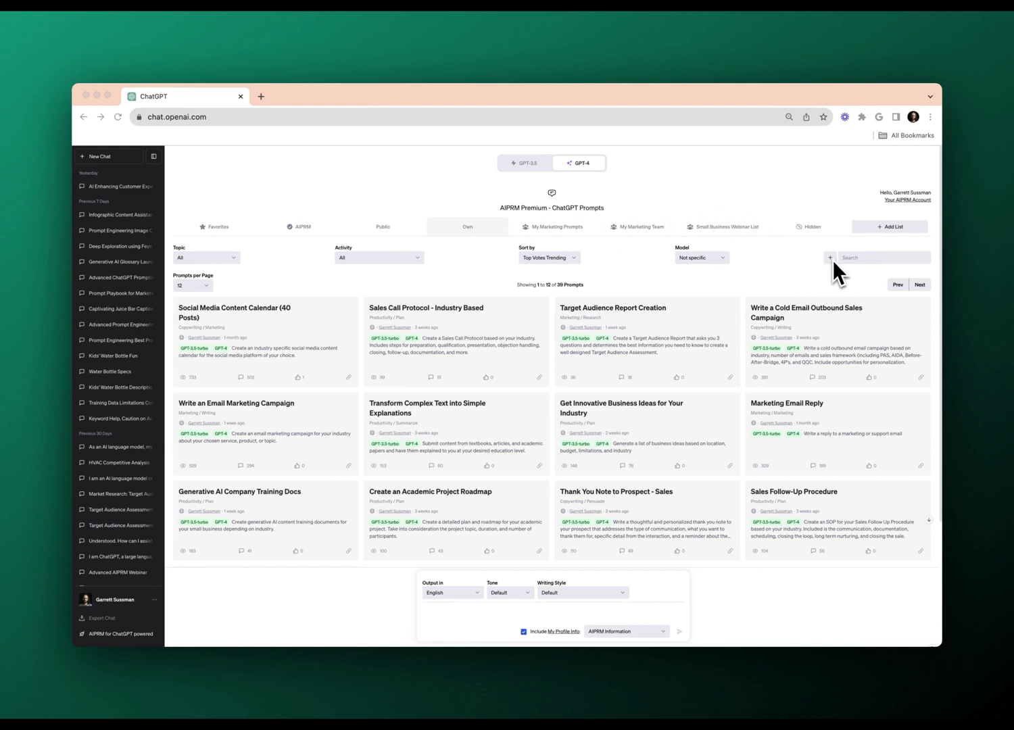
scroll(613, 301, "down", 2)
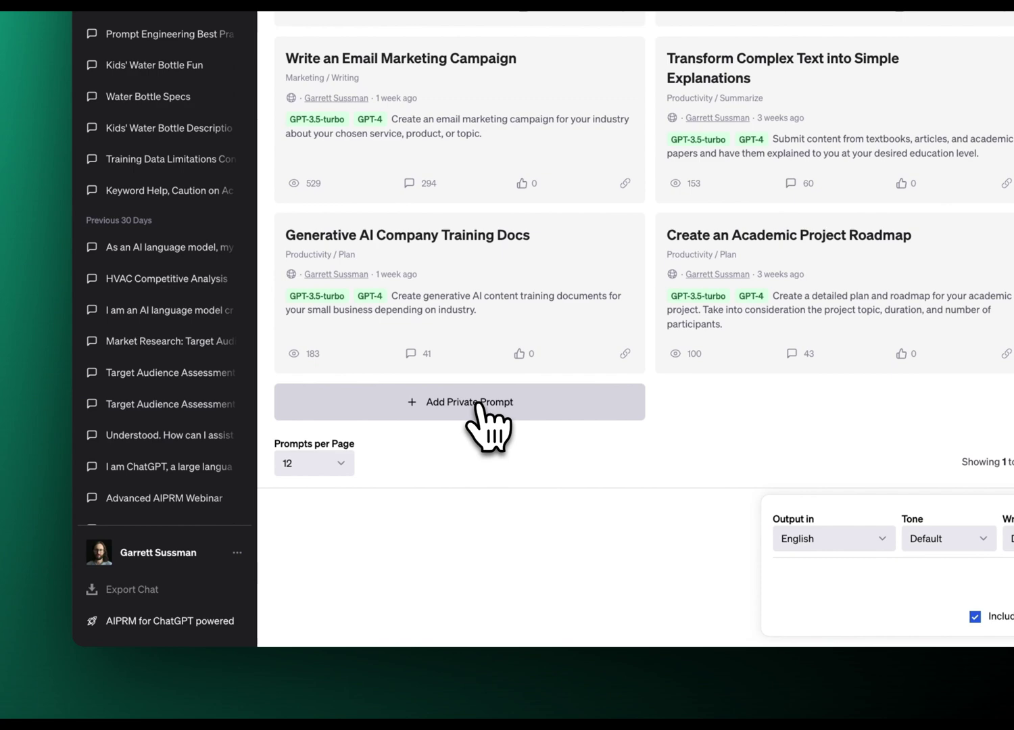
left_click(478, 404)
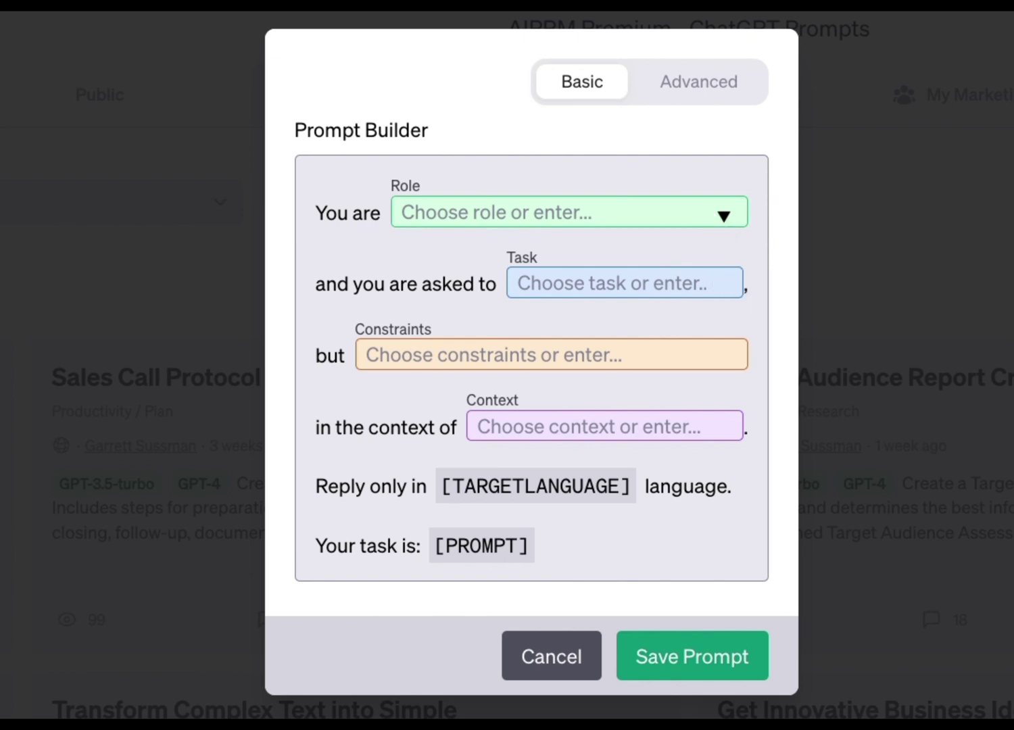
left_click(723, 215)
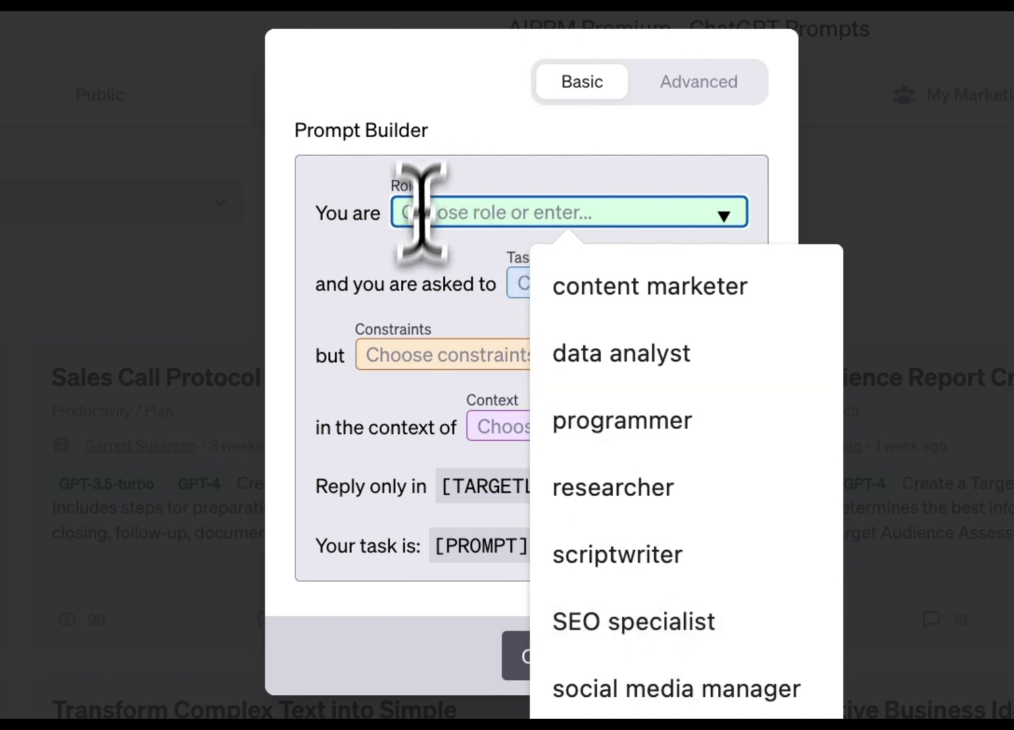
left_click(423, 277)
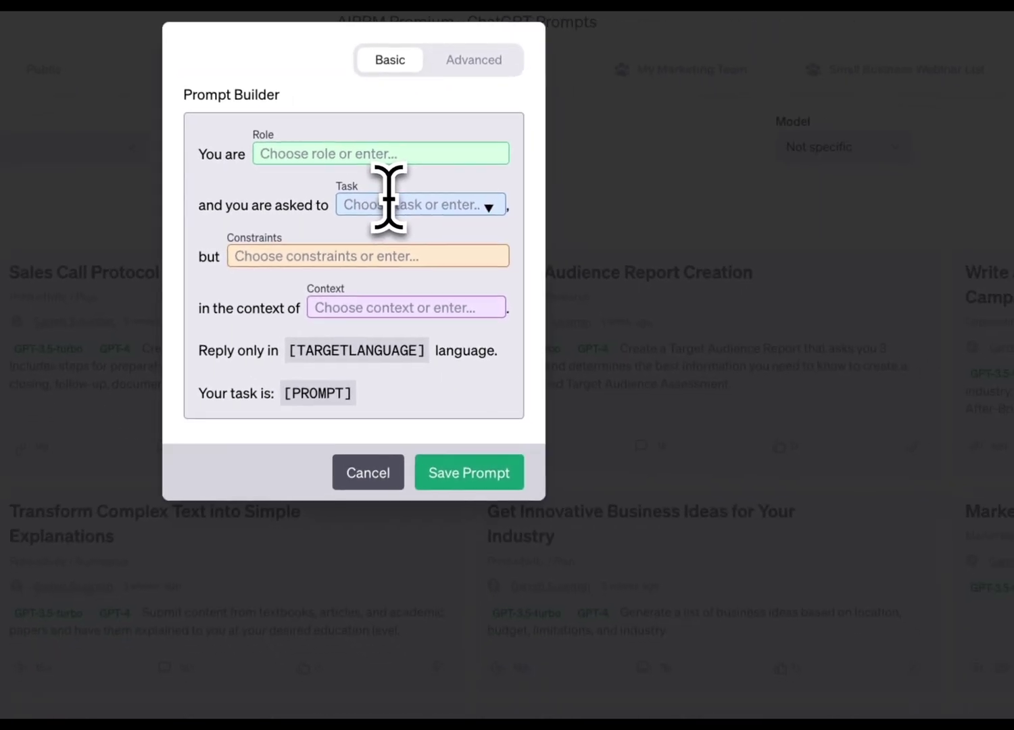
left_click(387, 203)
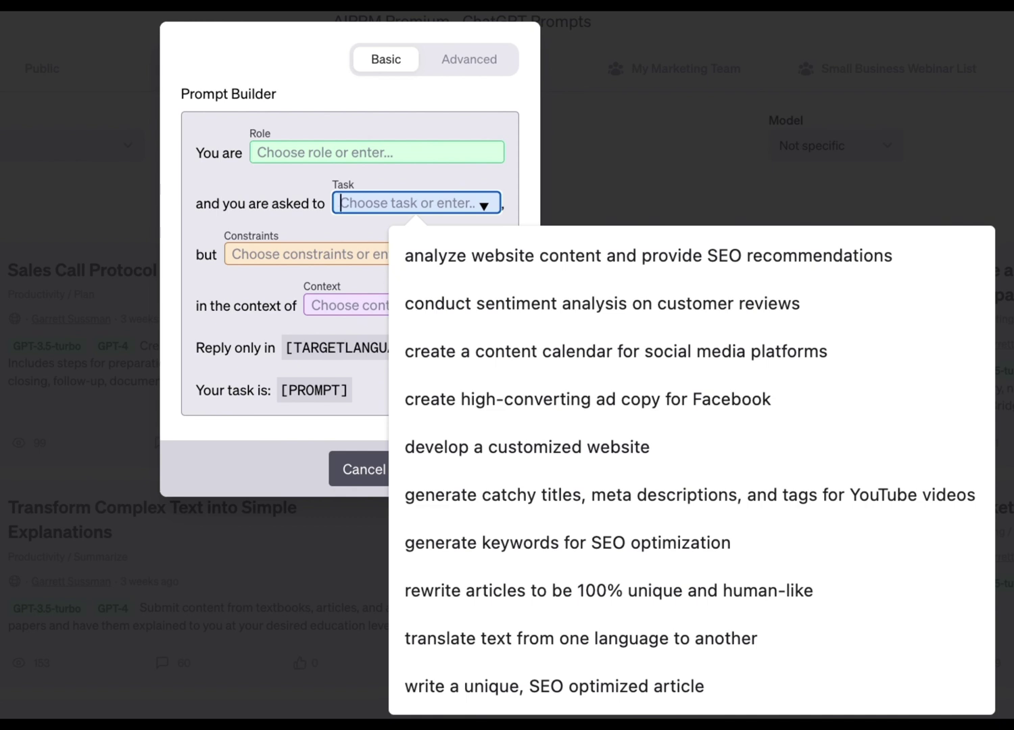
left_click(206, 391)
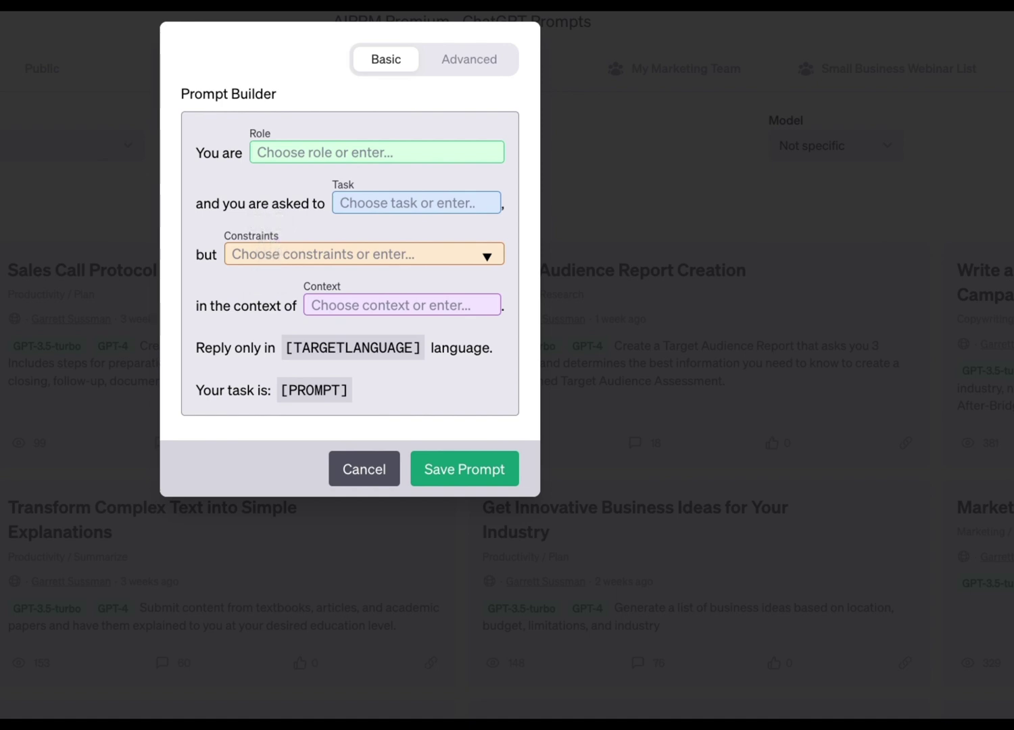
left_click(271, 253)
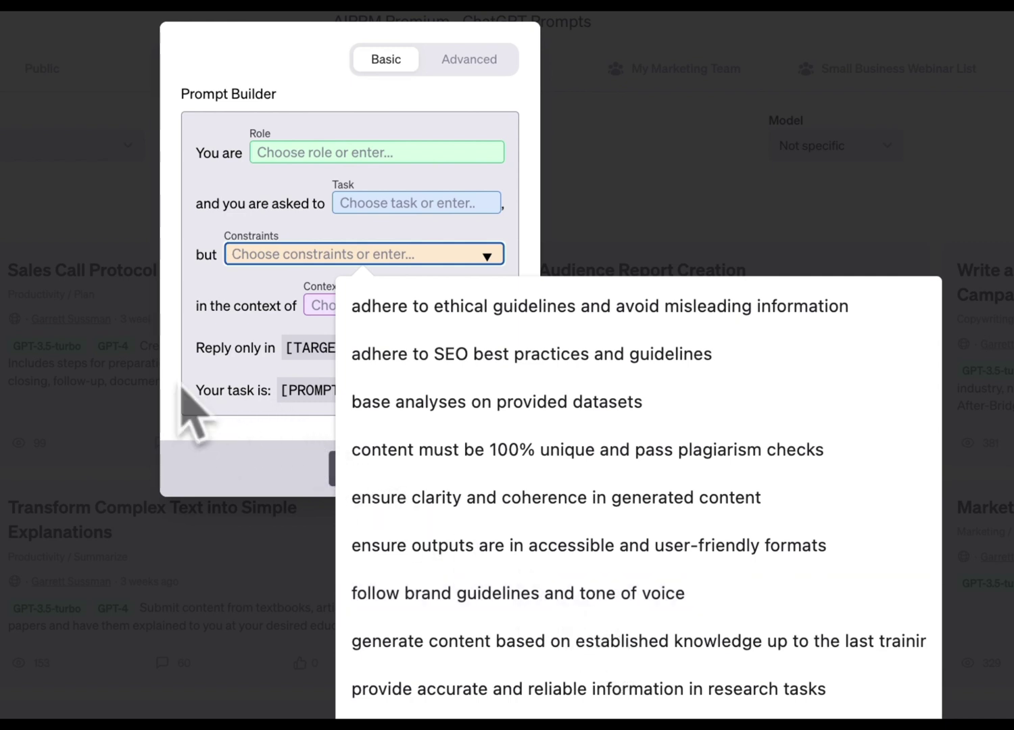
left_click(184, 392)
left_click(389, 301)
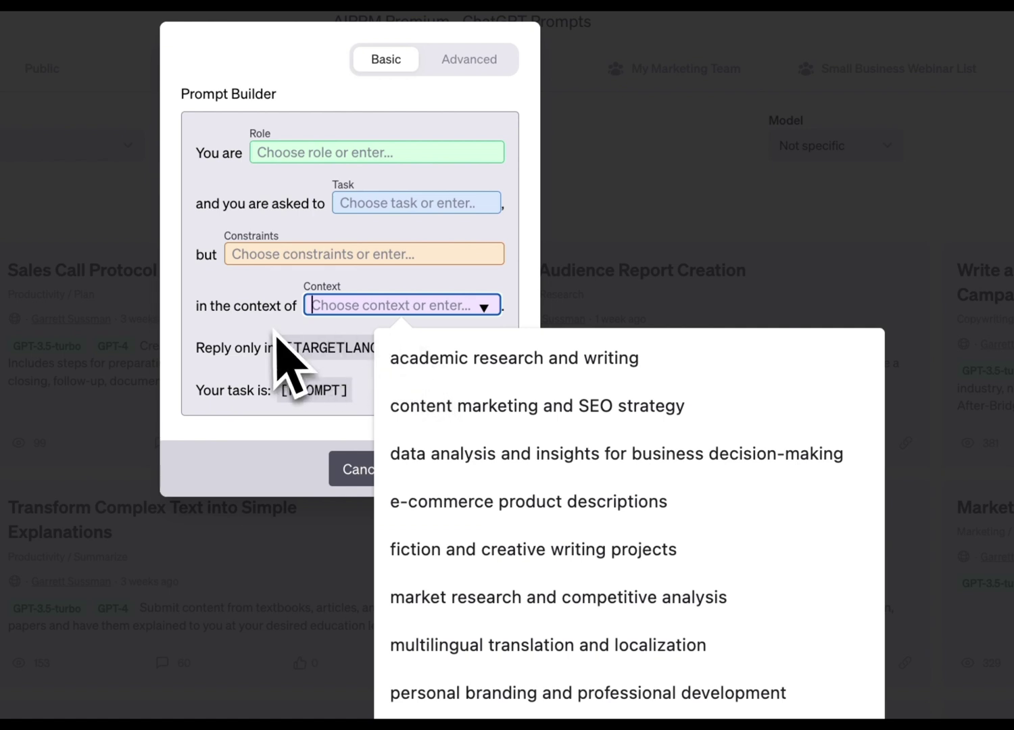
left_click(236, 306)
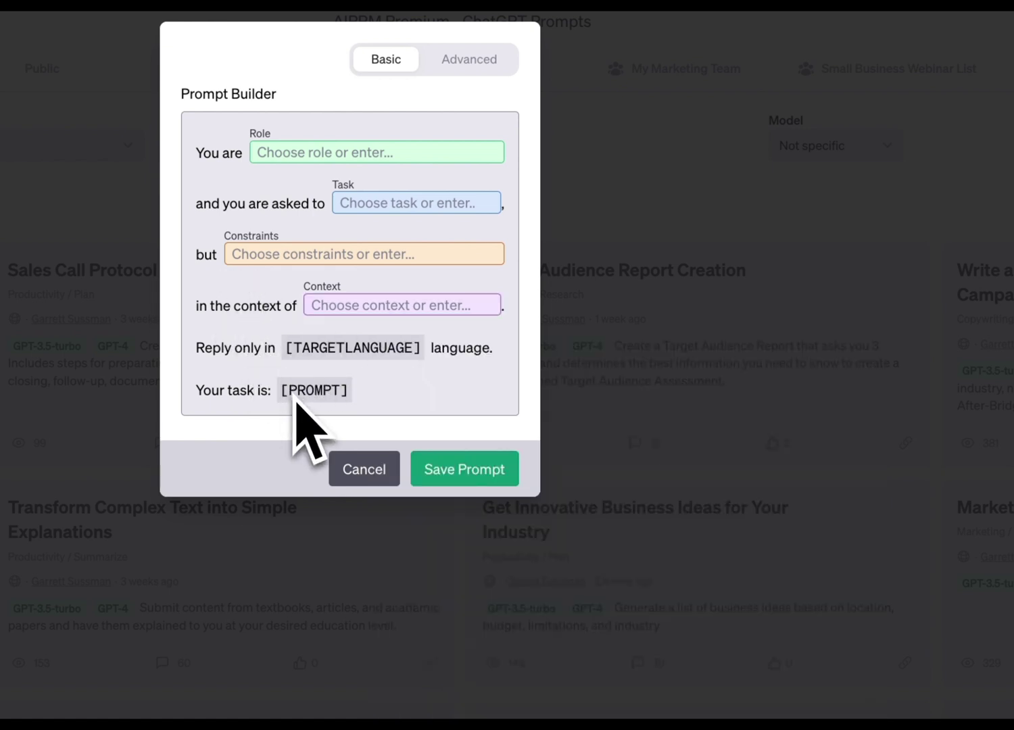
mouse_move(292, 348)
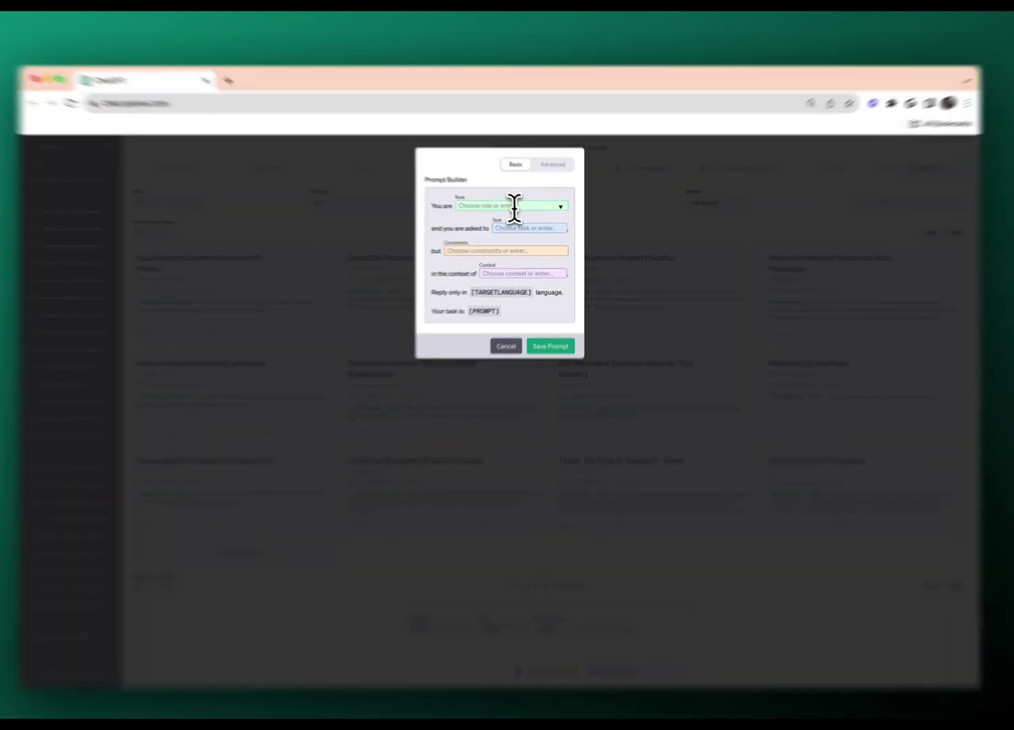
Choose role content marketer, social media content calendar task, brand guidelines constraint, advertising campaigns context.
left_click(517, 211)
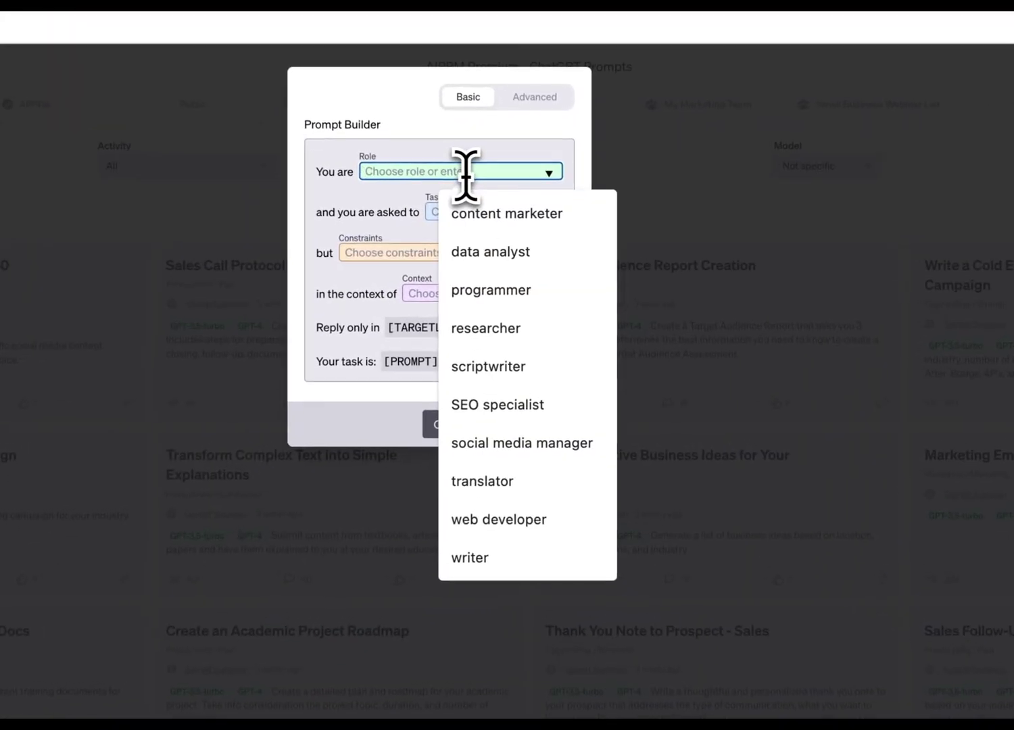
left_click(487, 214)
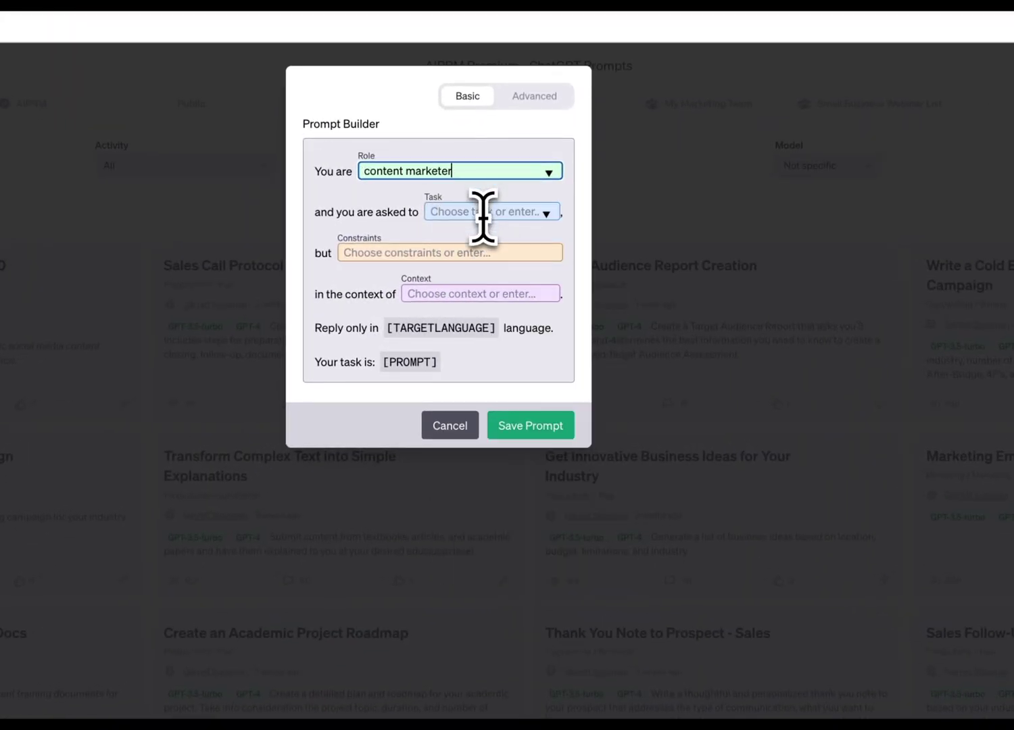
left_click(482, 215)
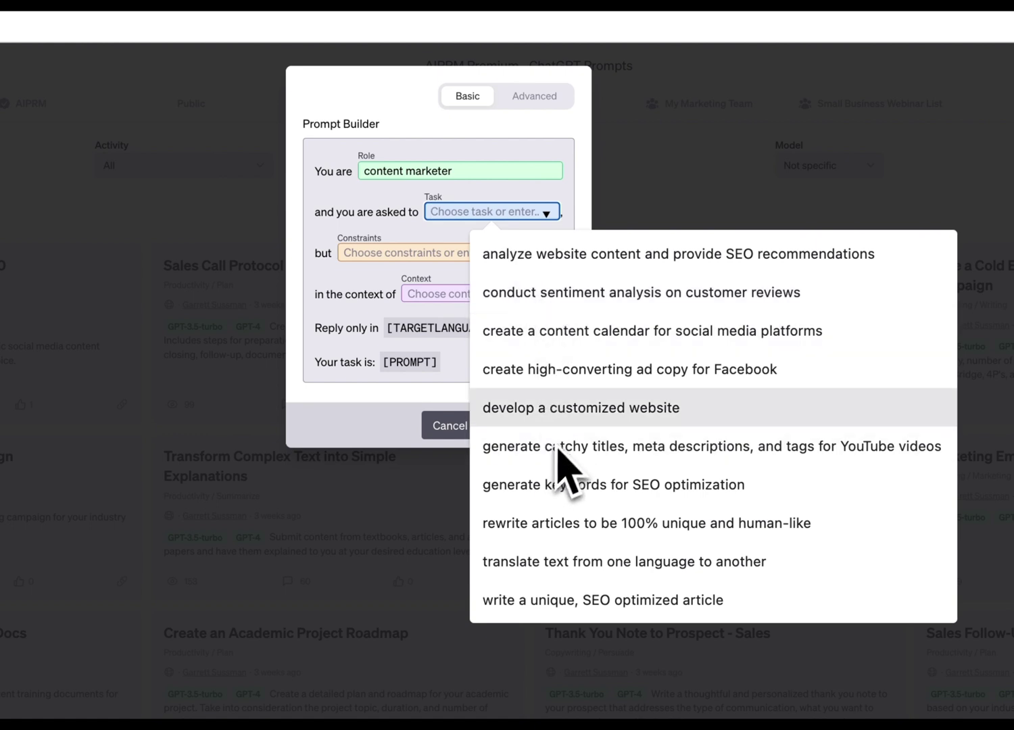
left_click(590, 329)
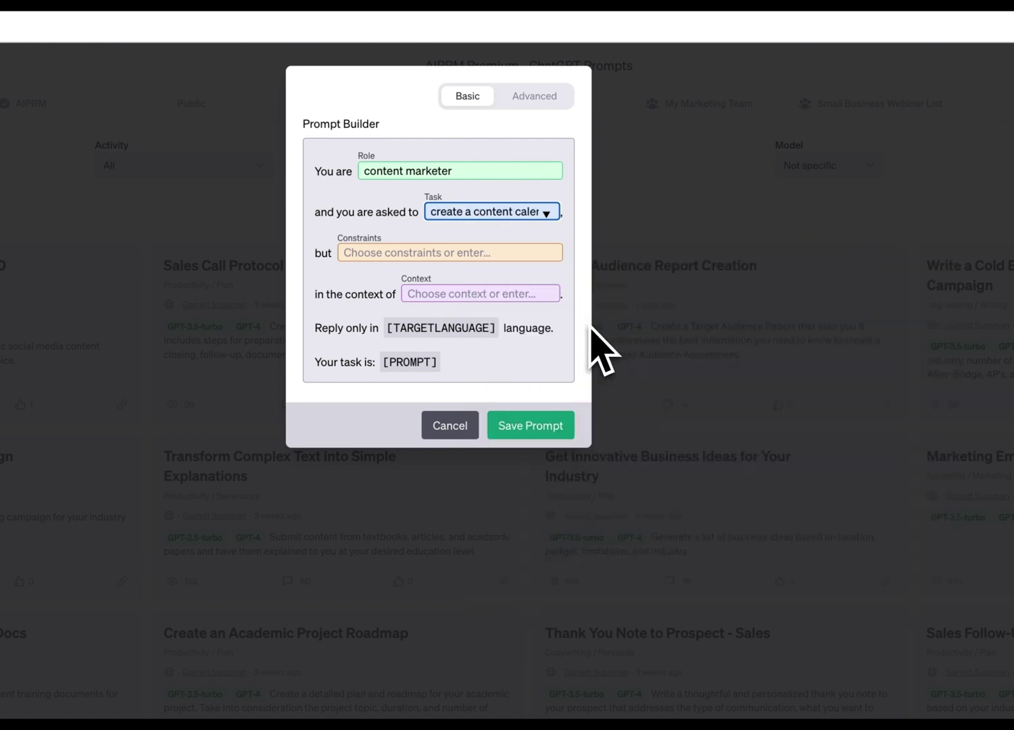
left_click(427, 252)
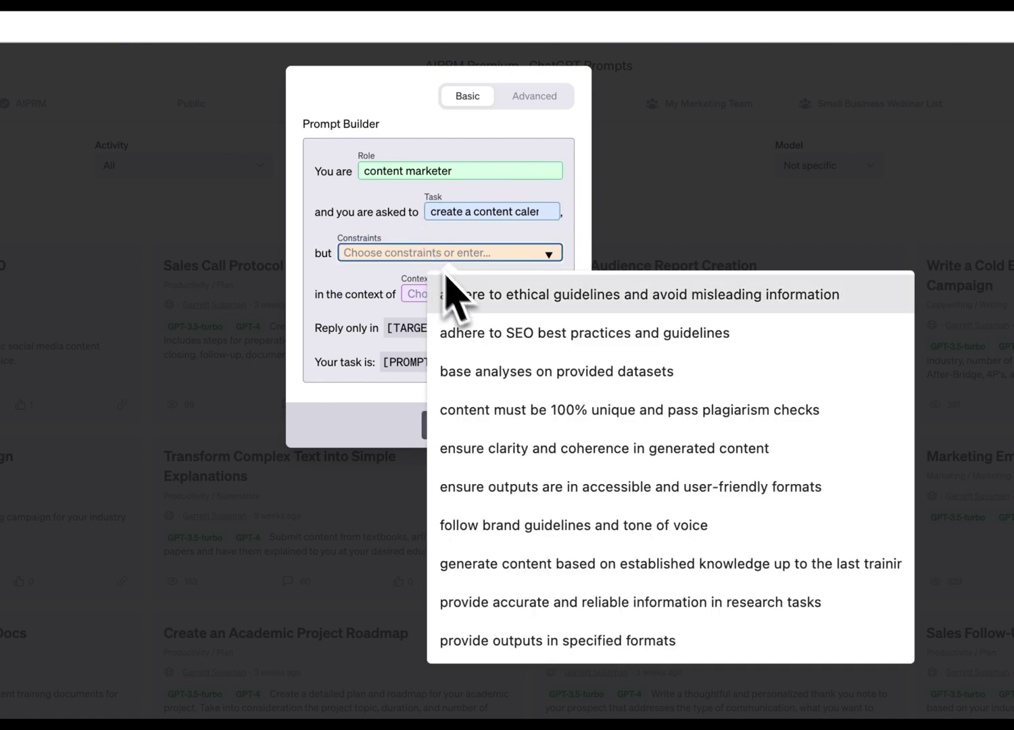
left_click(501, 532)
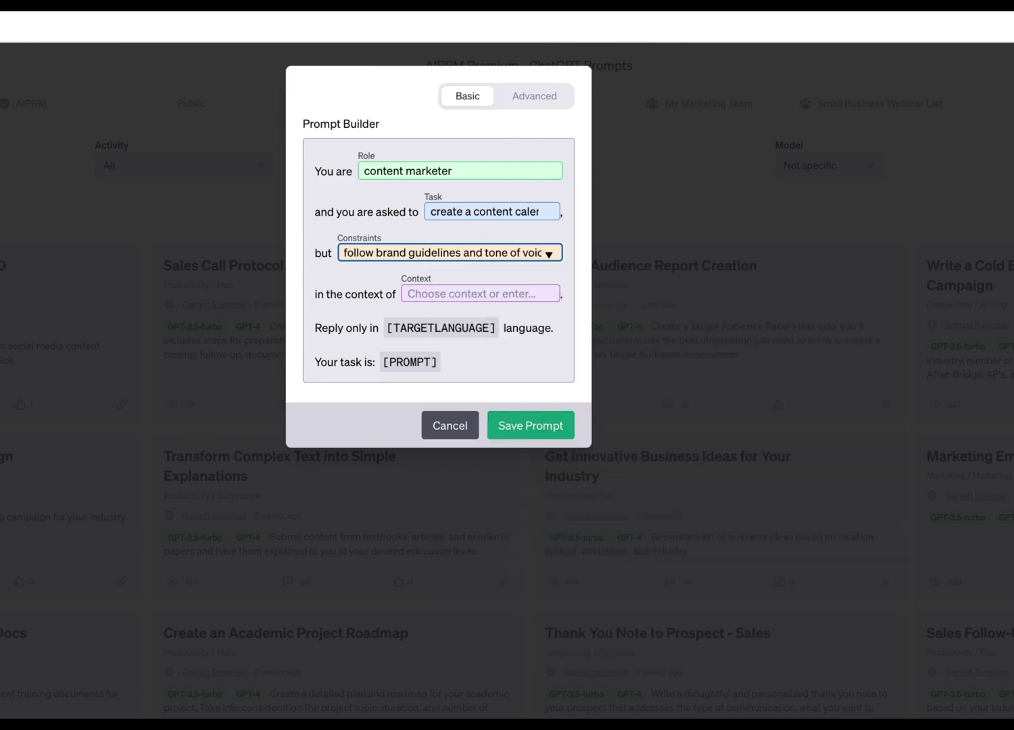
left_click(456, 292)
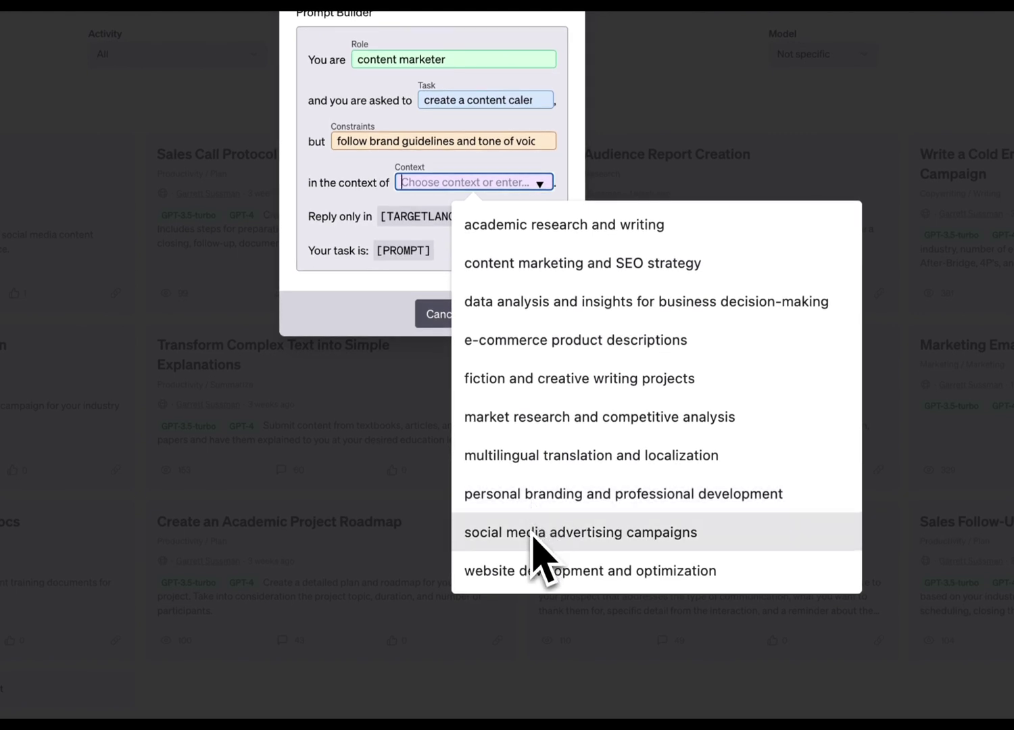
left_click(533, 534)
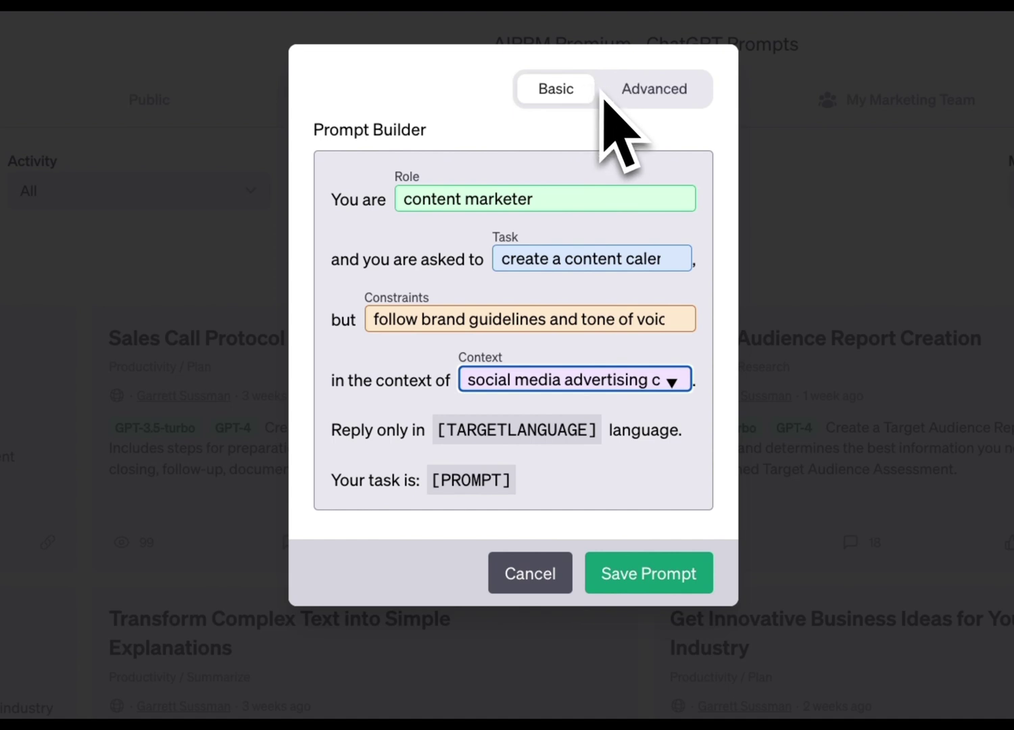
Set the prompt hint to 'Please Elaborate on the Task'.
left_click(647, 89)
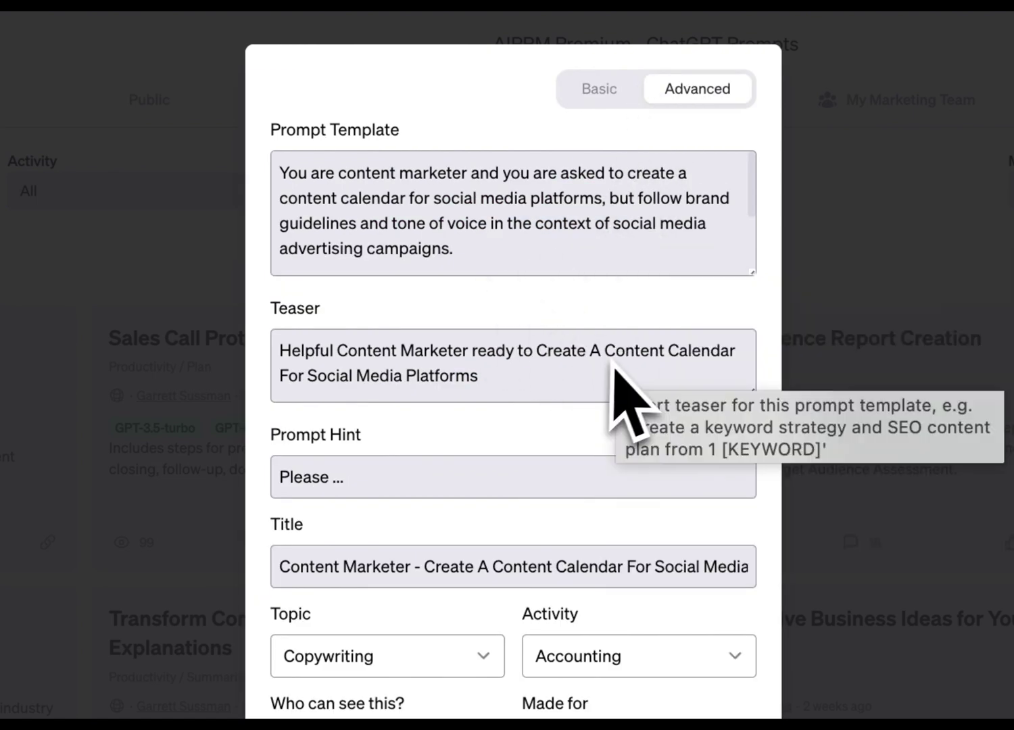
mouse_move(595, 267)
scroll(595, 264, "down", 3)
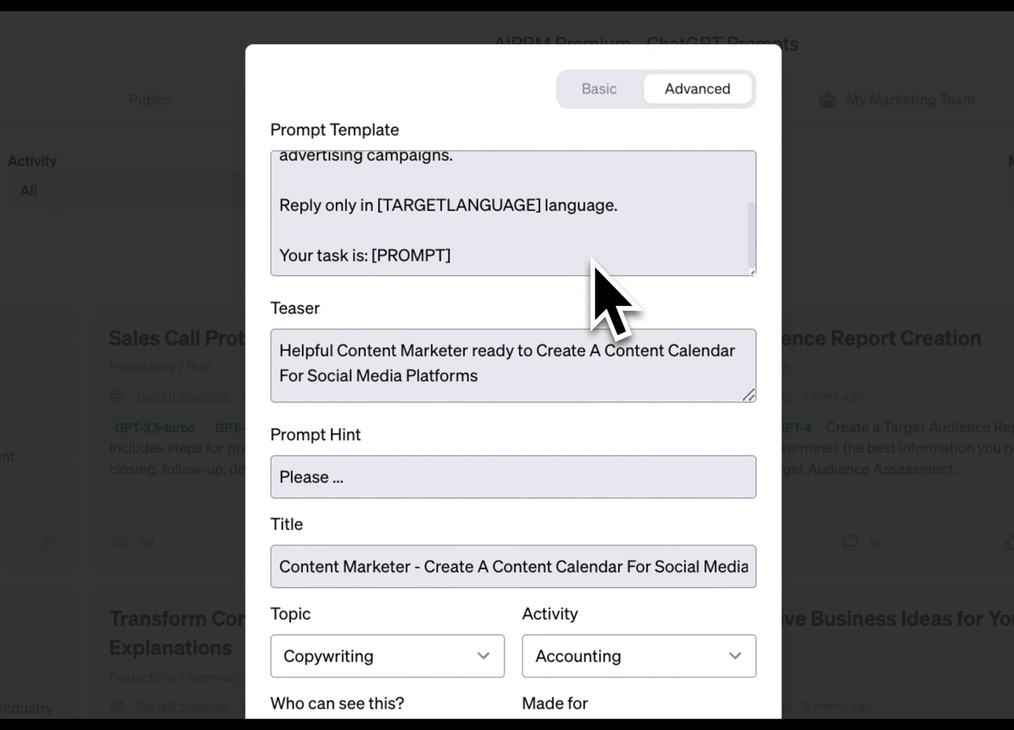
scroll(594, 267, "up", 3)
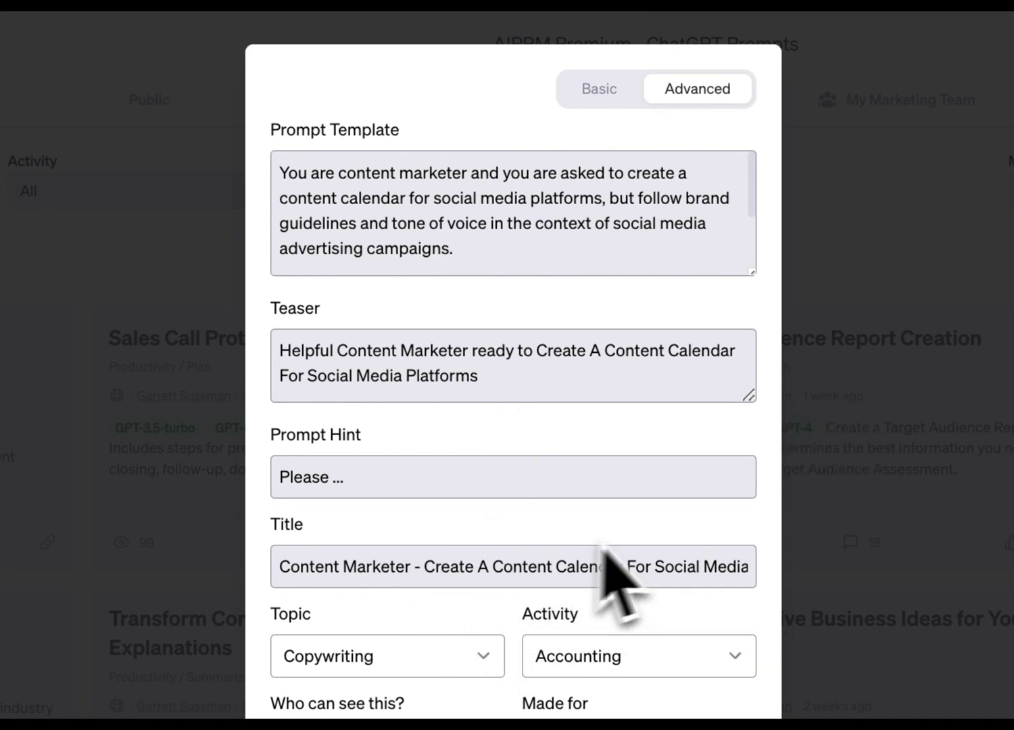
left_click(618, 490)
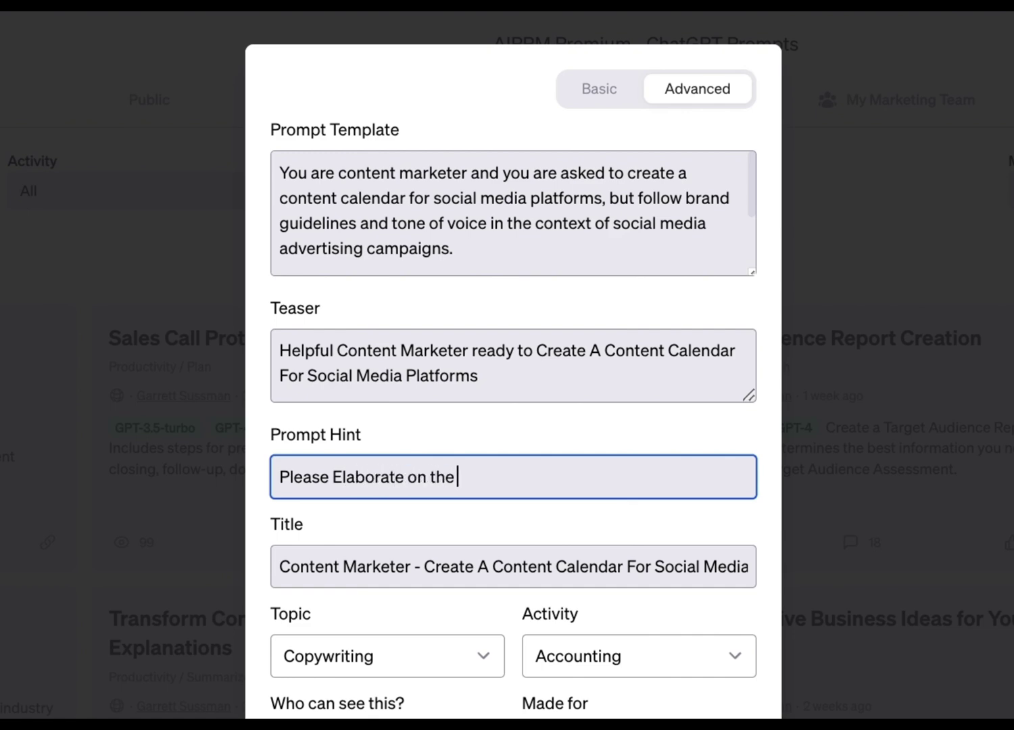
type("sk")
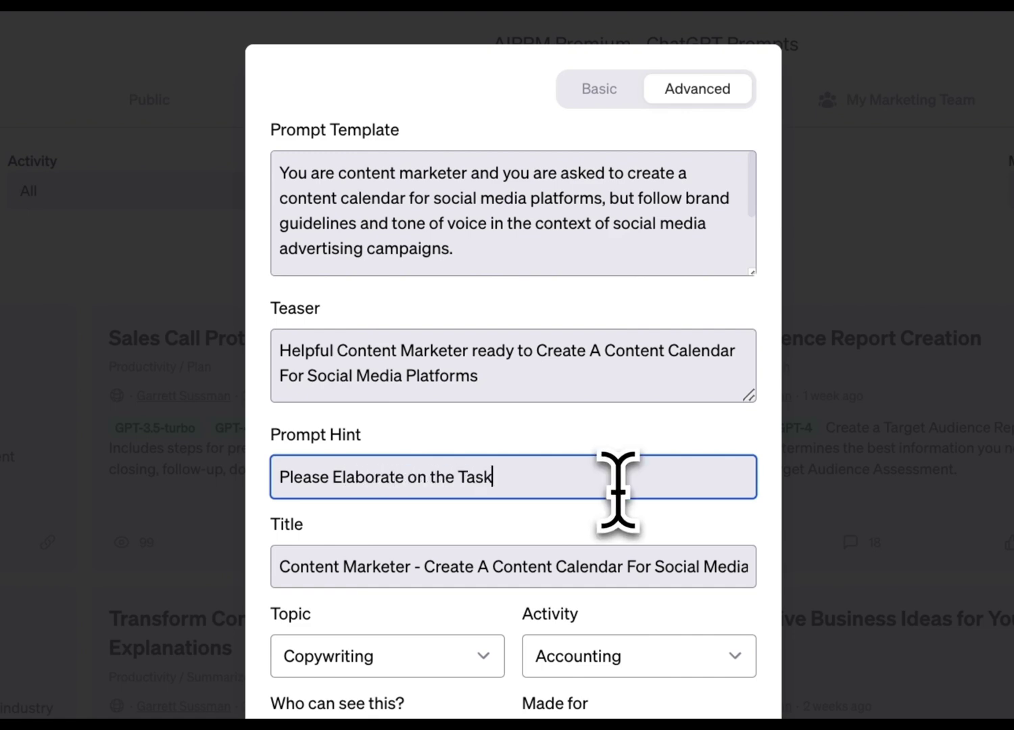
scroll(406, 466, "down", 5)
Set topic Marketing, activity Writing, and visibility Only me (Private).
left_click(358, 357)
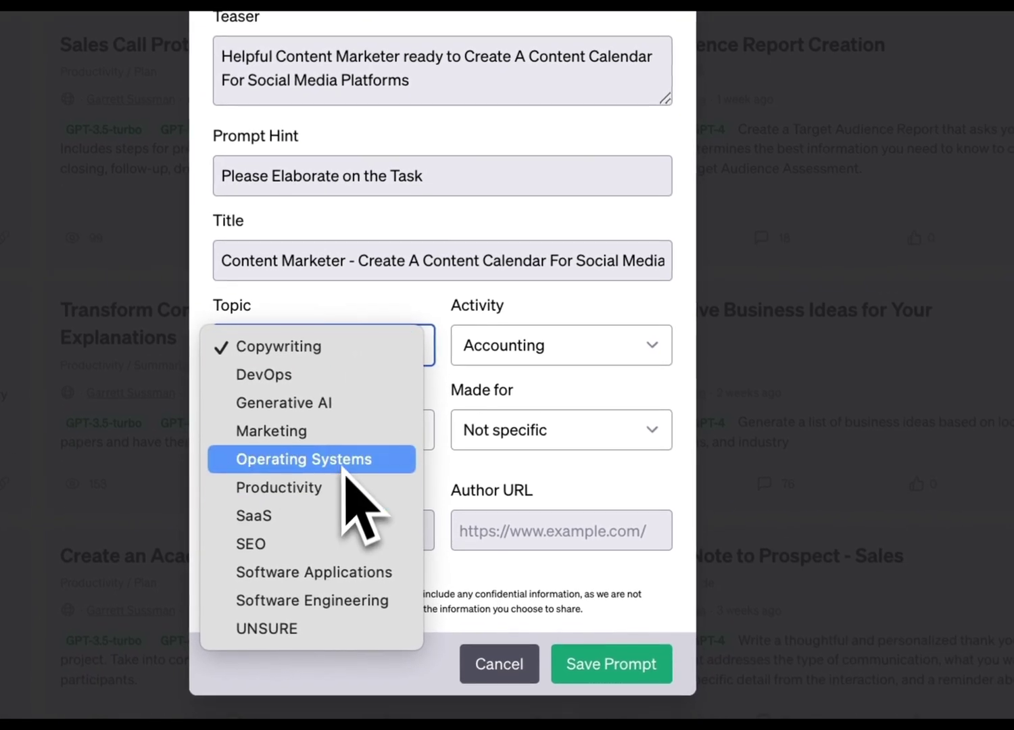
left_click(345, 440)
left_click(599, 346)
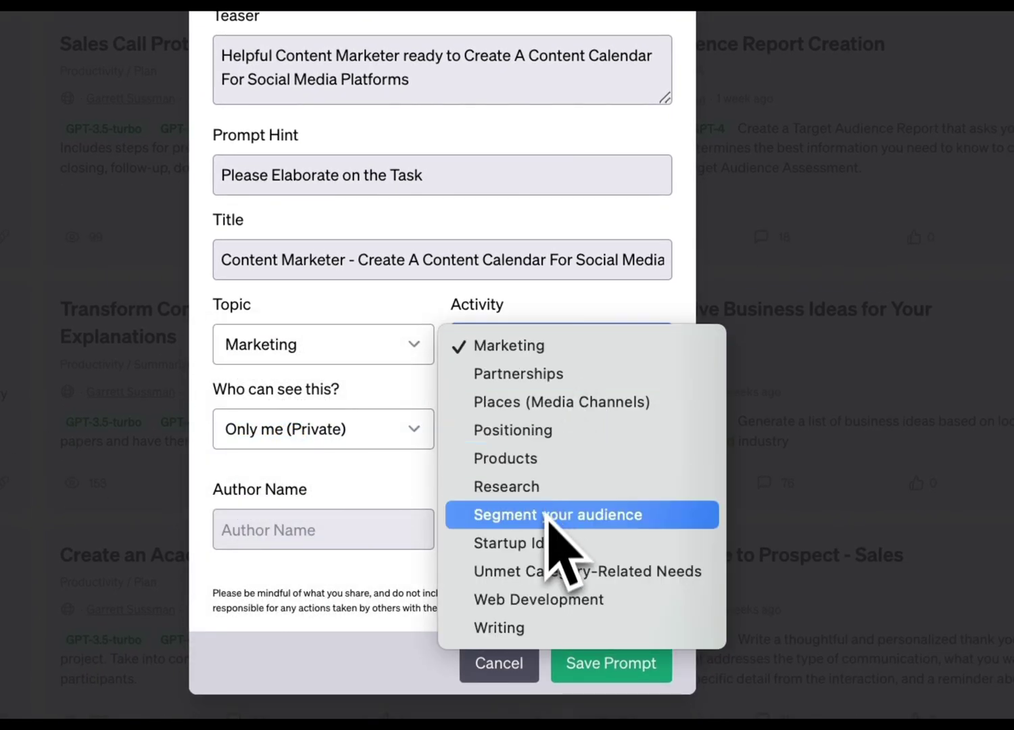
left_click(517, 631)
left_click(350, 432)
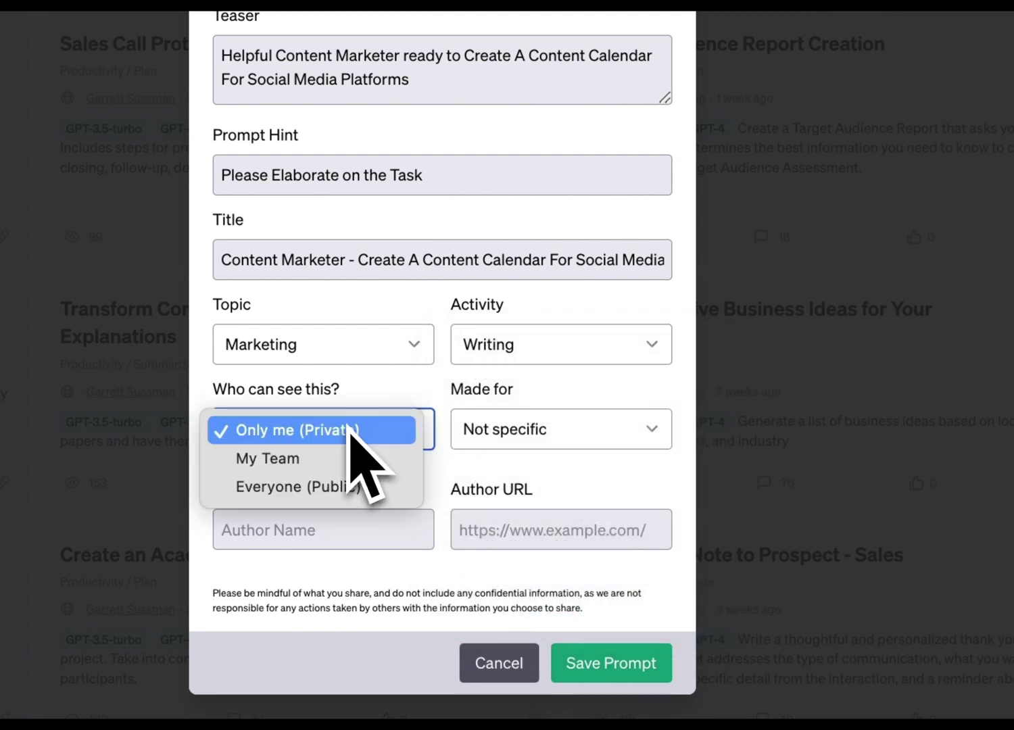
left_click(361, 430)
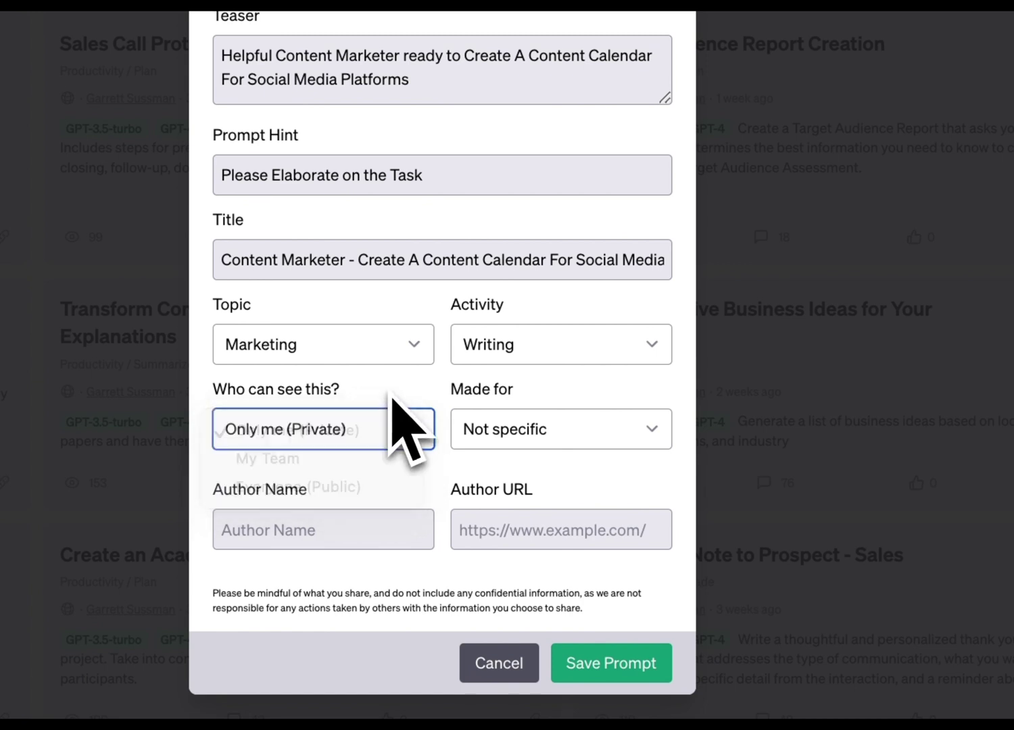
Mark the prompt for GPT-3.5-turbo-0524 and GPT-4-0524, and fill in the author name and website.
left_click(488, 432)
left_click(498, 441)
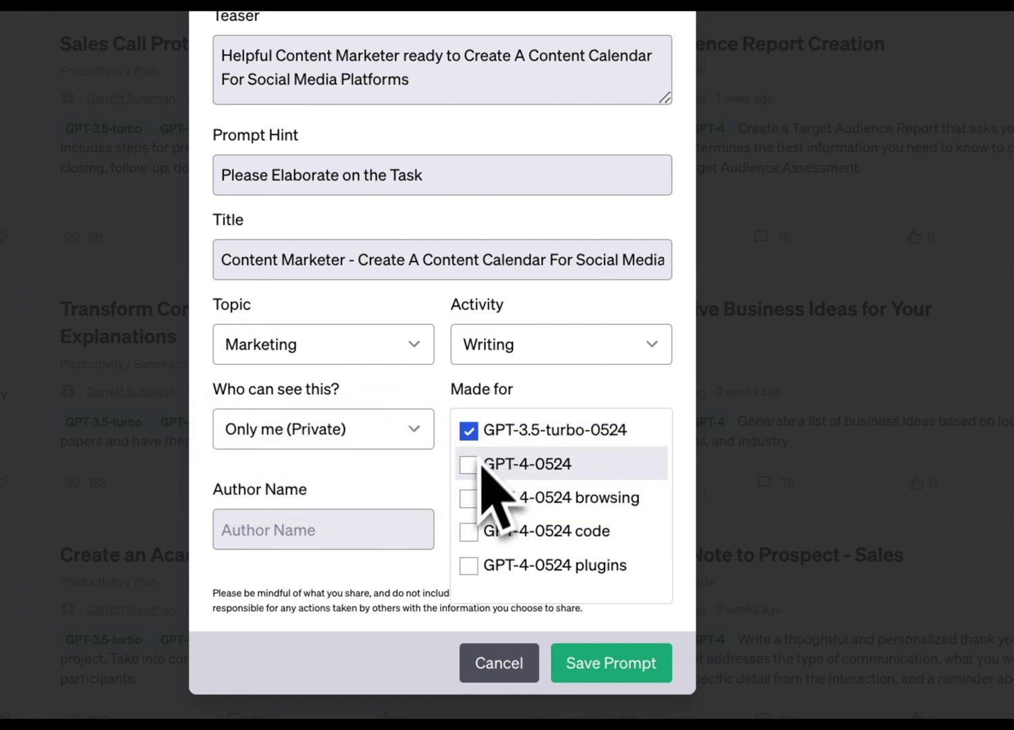
left_click(478, 468)
left_click(374, 529)
left_click(375, 597)
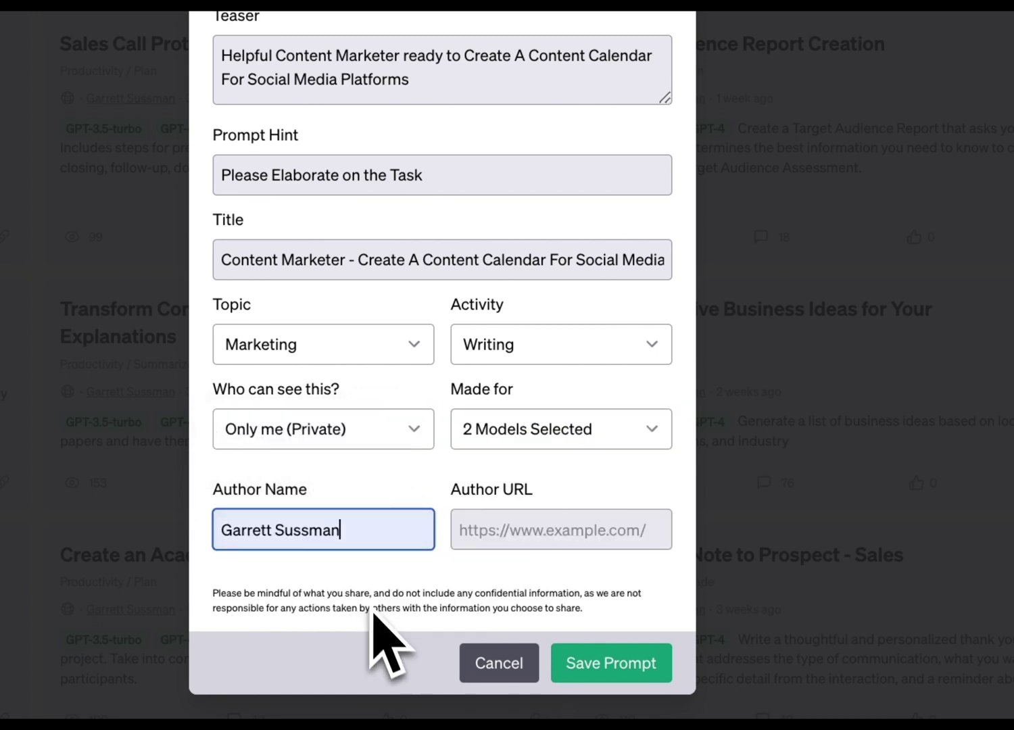
left_click(559, 531)
left_click(591, 580)
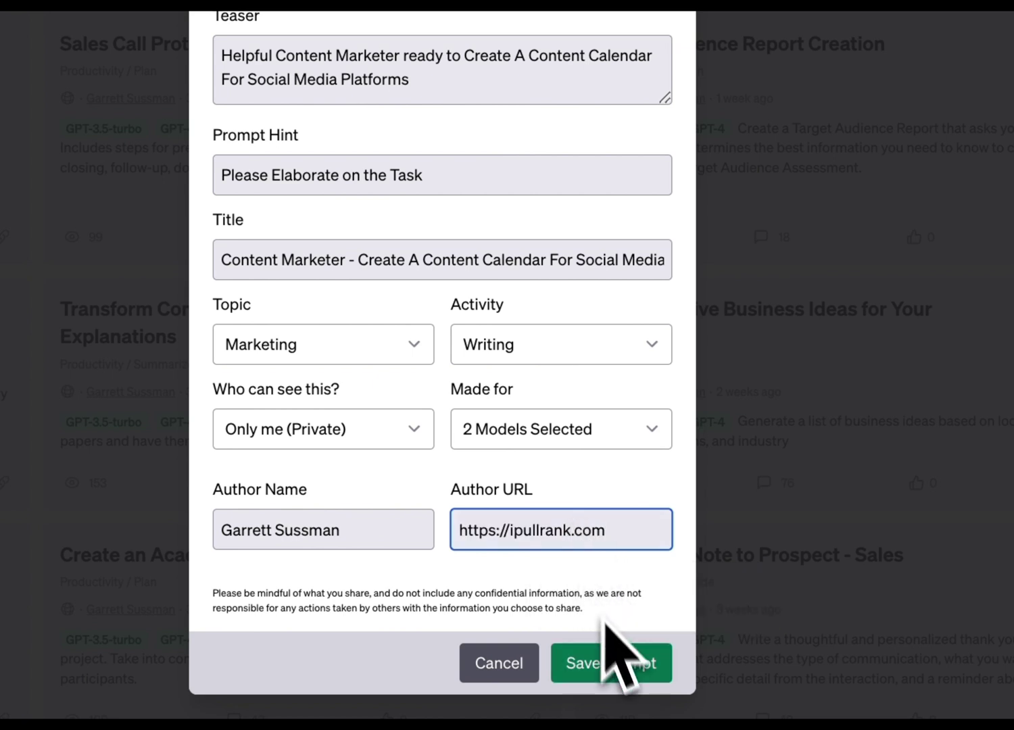
Save the prompt, refresh the list, and search own prompts for 'content'.
left_click(616, 665)
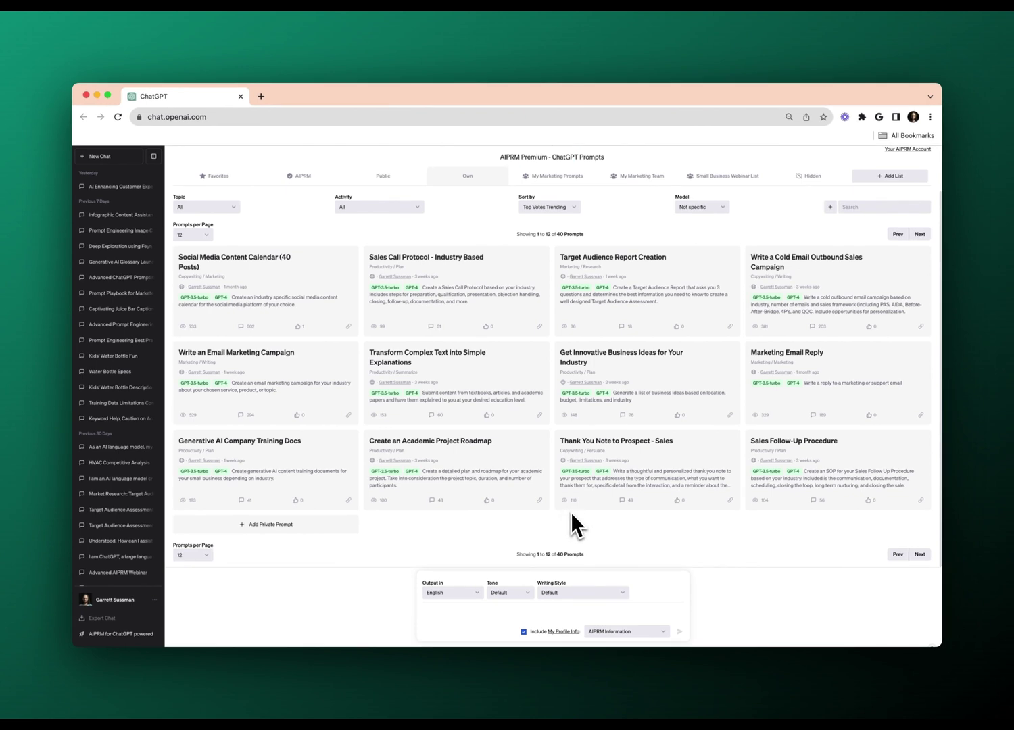
left_click(121, 118)
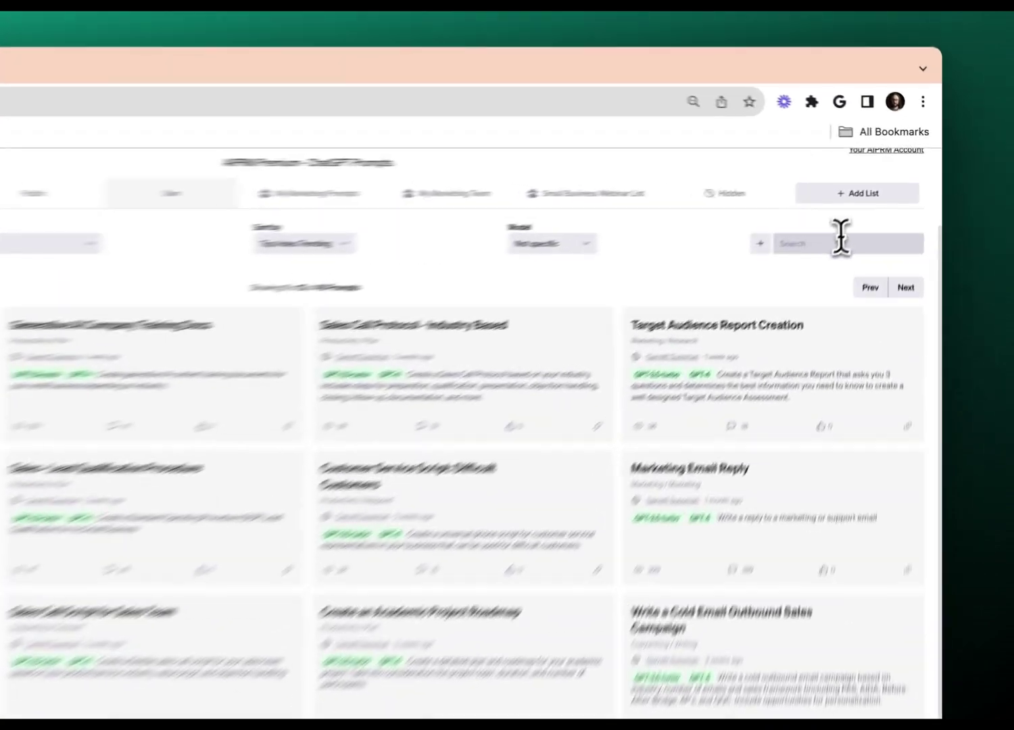
left_click(877, 204)
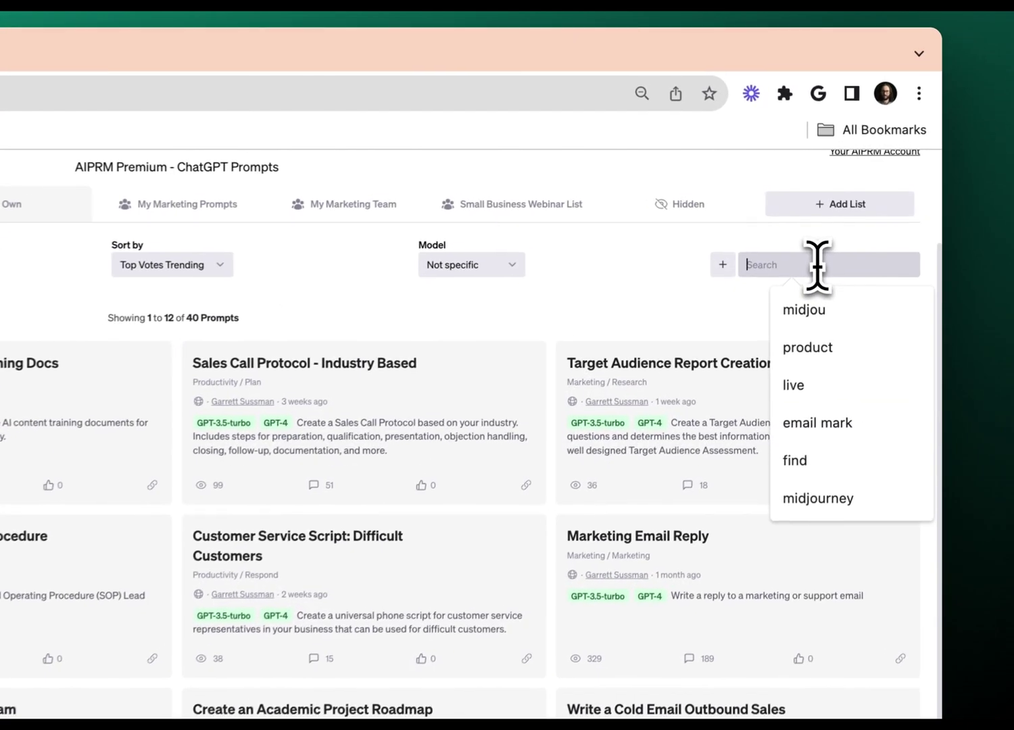
type("content")
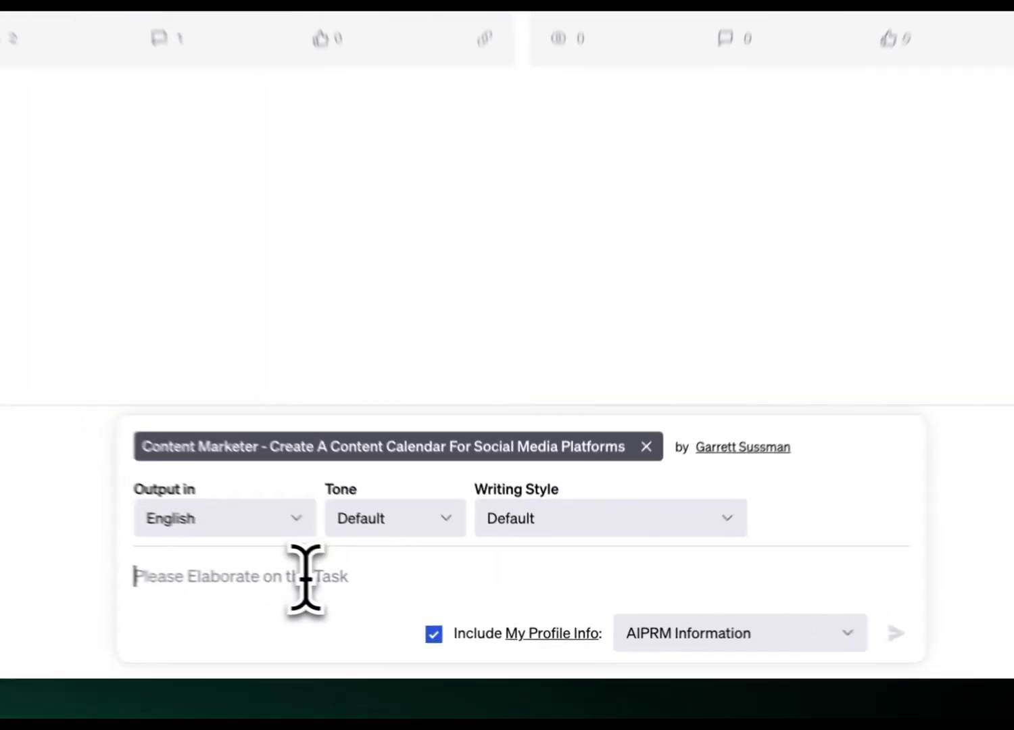
Type the Colorado real-estate content calendar request into the prompt box.
left_click(271, 571)
type("Ma")
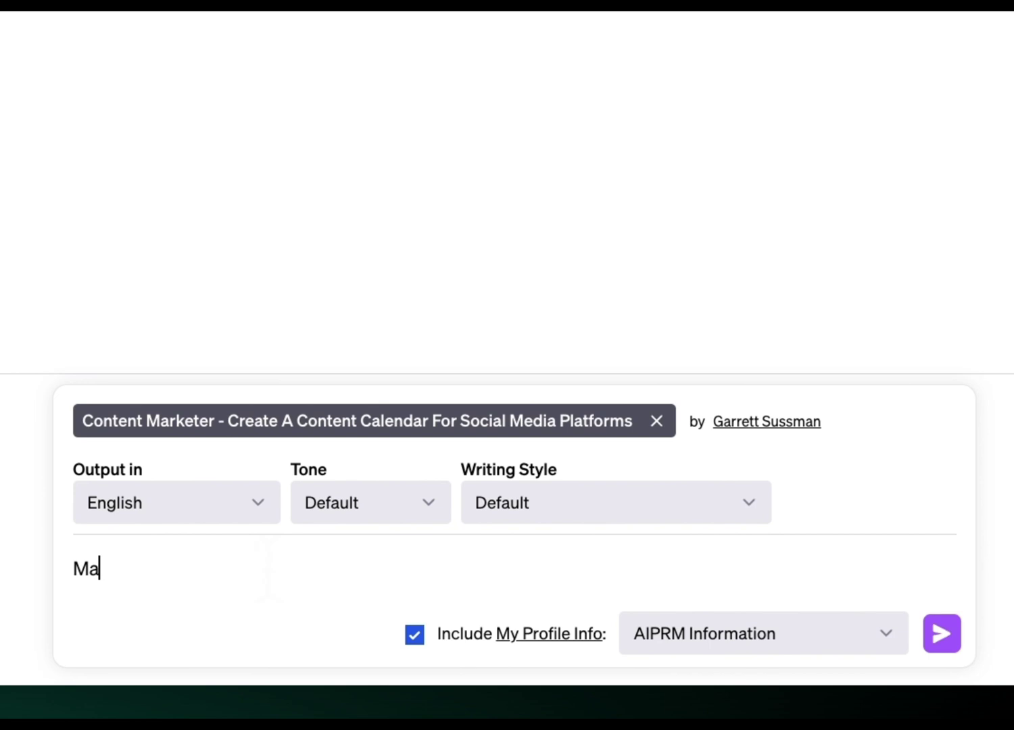
key("BackSpace")
key("BackSpace")
type("Cr")
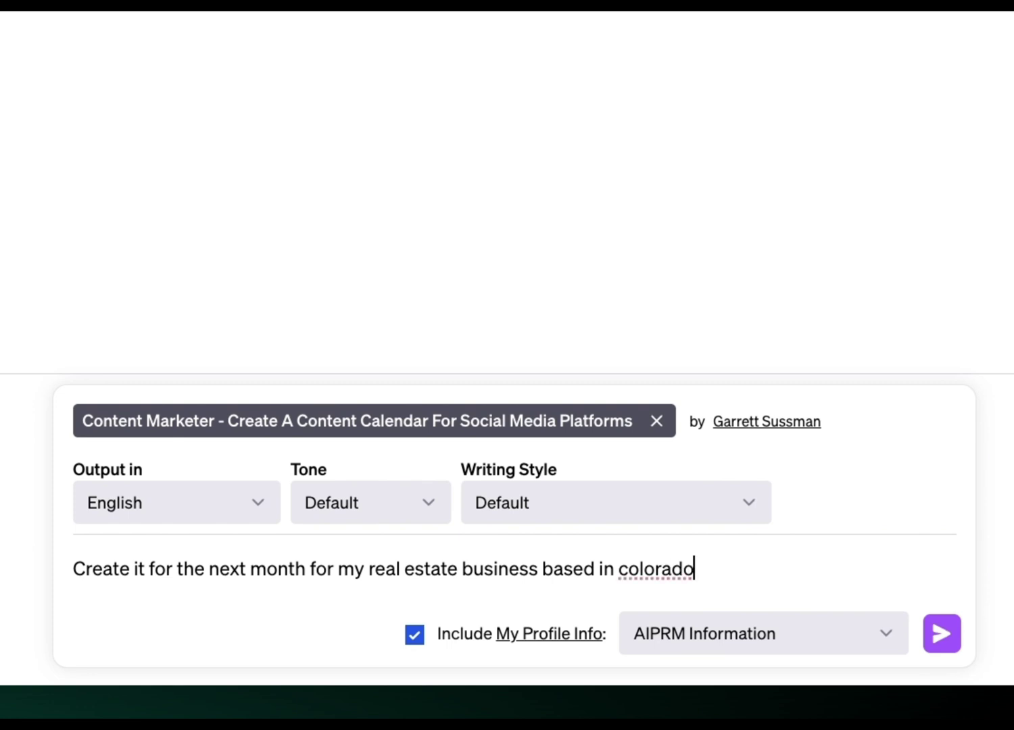
Send the Colorado real-estate request so ChatGPT writes the October content calendar.
key("Return")
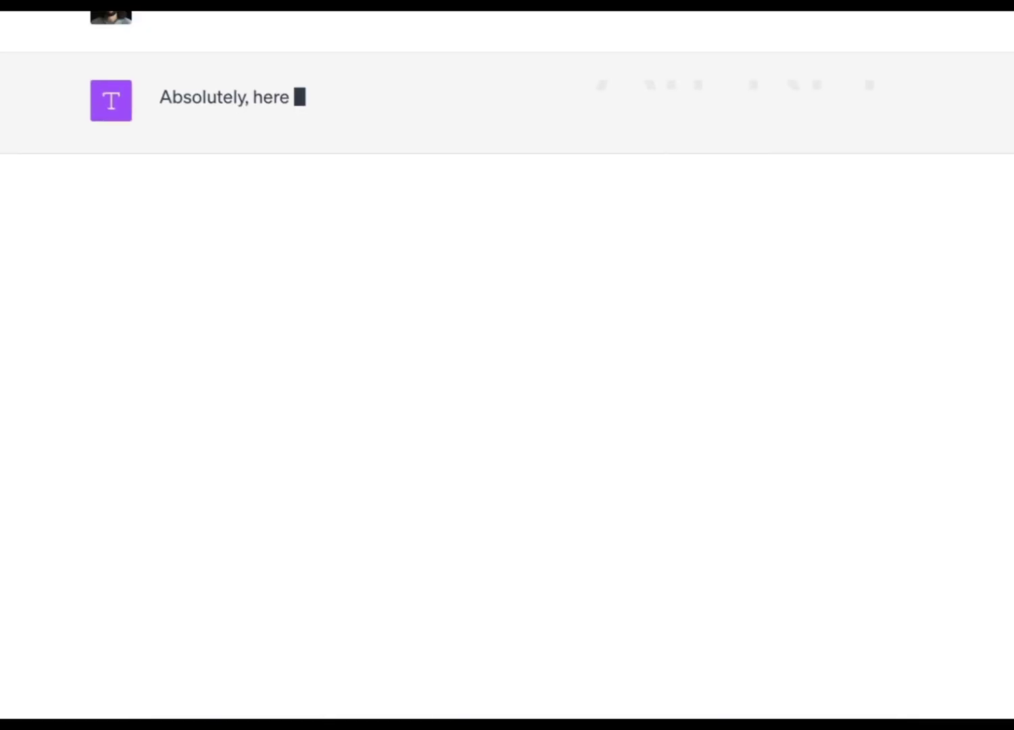